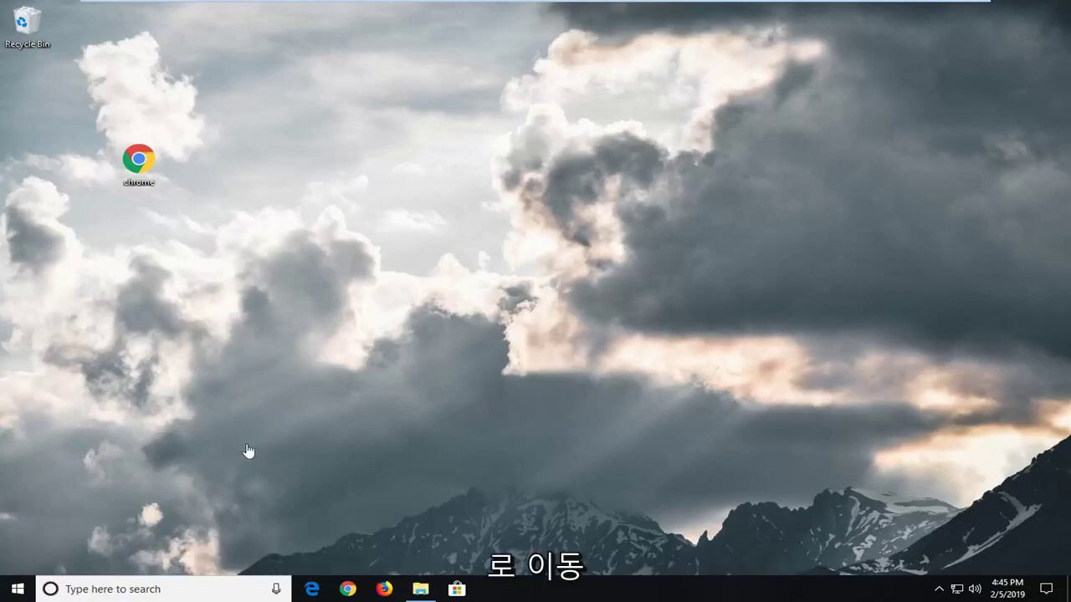
# Launch the Services app from a Start menu search for 'services'.
pyautogui.click(18, 588)
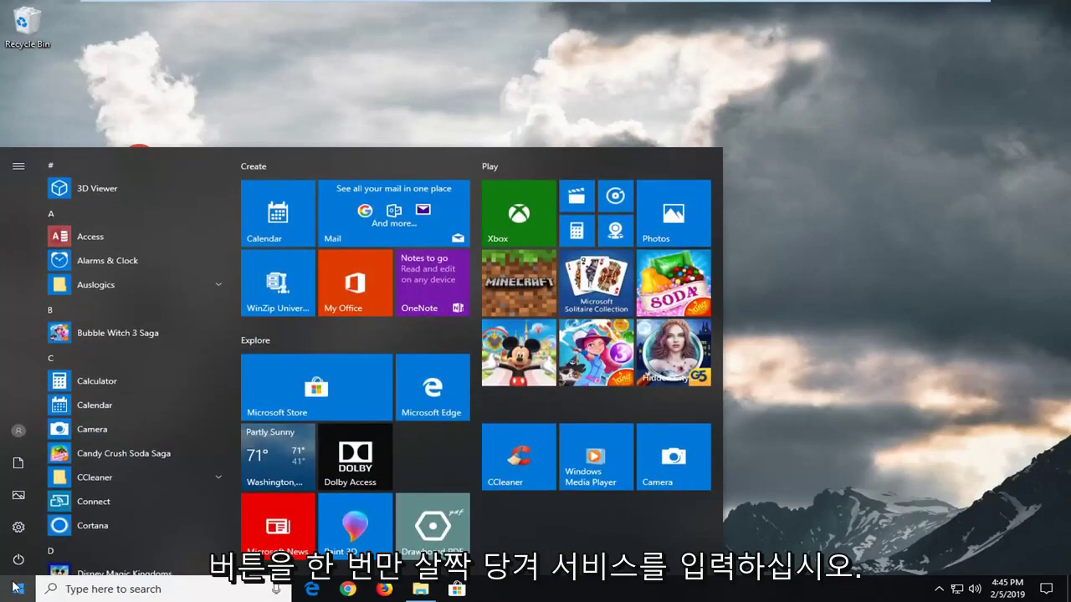
pyautogui.write('services')
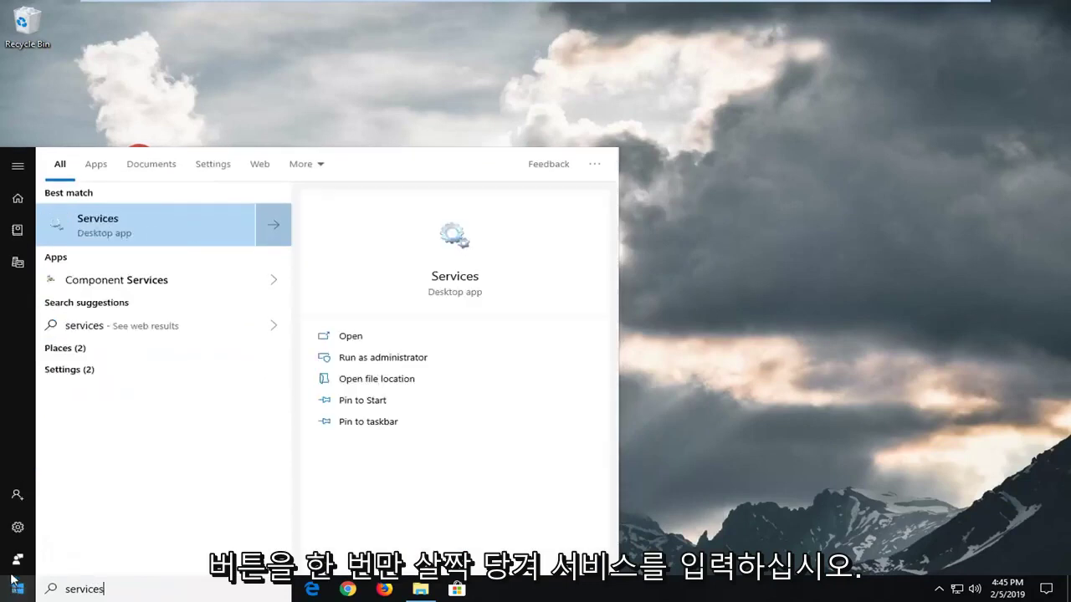
pyautogui.click(116, 233)
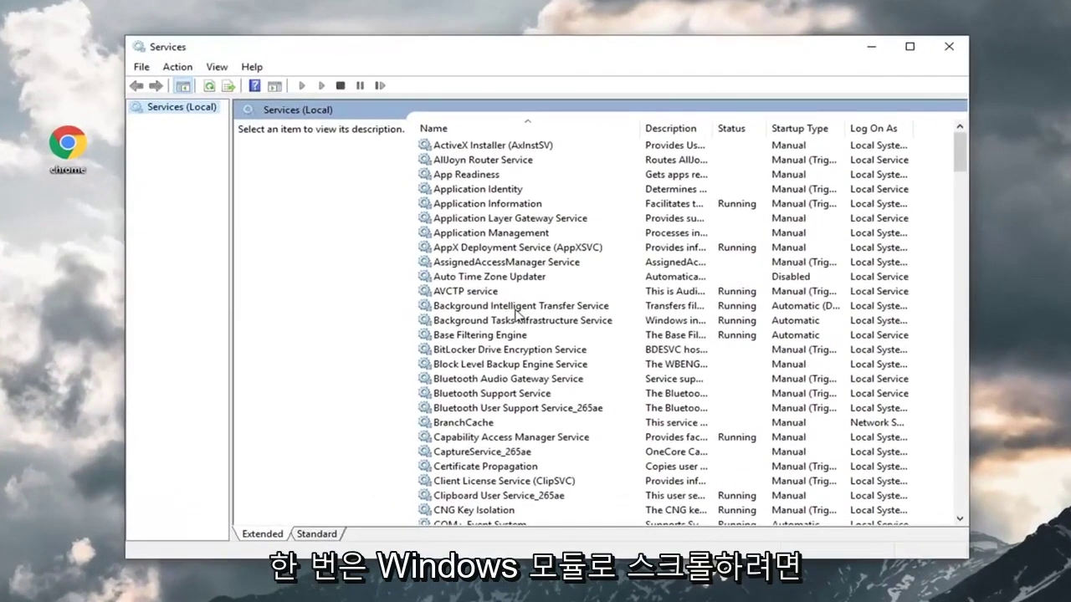
# Scroll the services list down and select Windows Modules Installer.
pyautogui.click(516, 307)
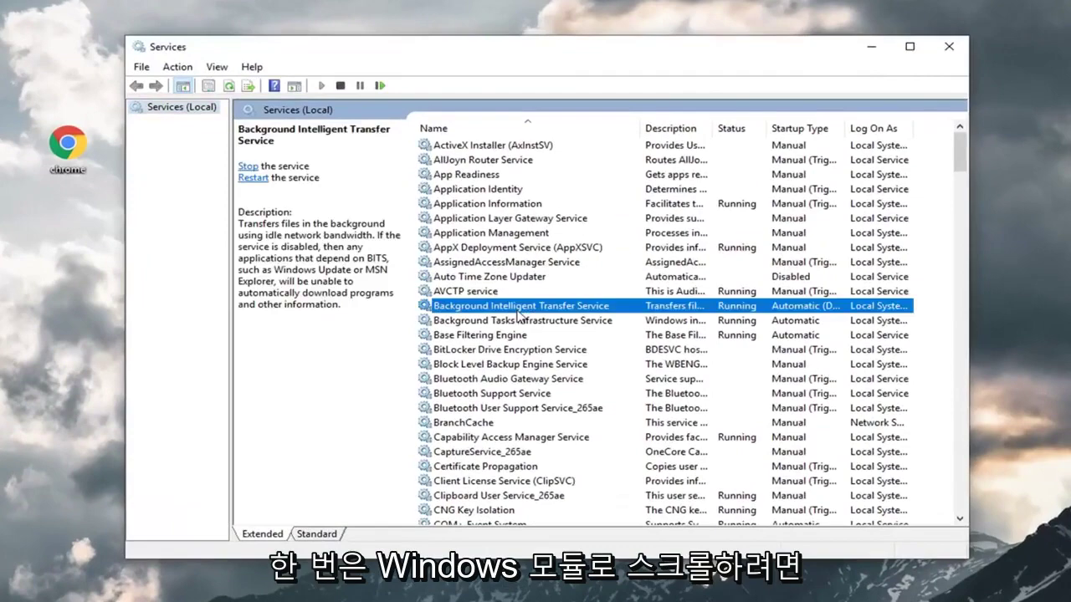
pyautogui.scroll(-20, 515, 314)
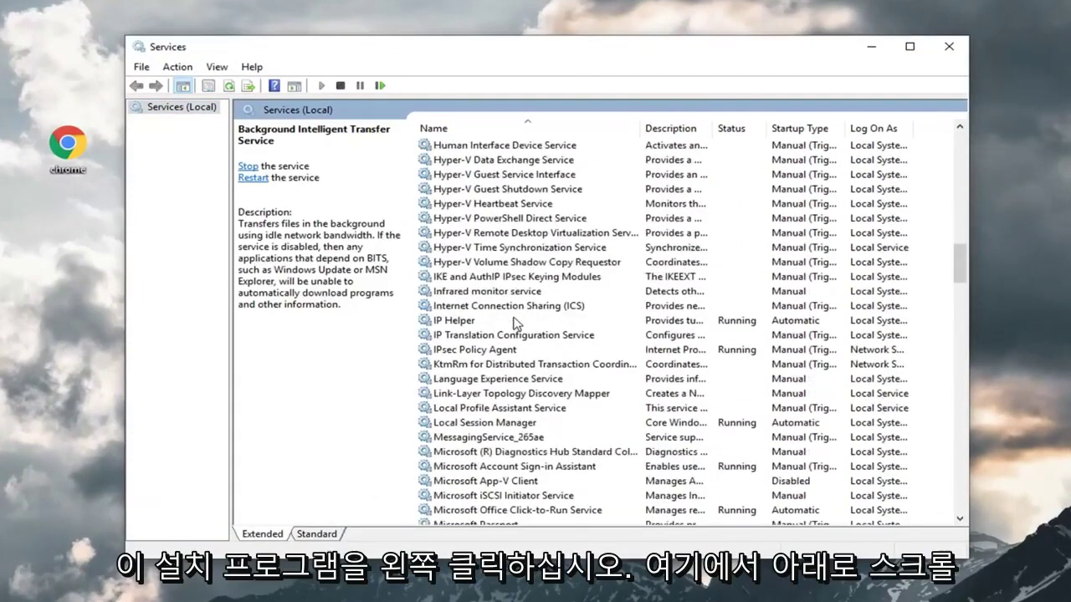
pyautogui.scroll(-20, 516, 323)
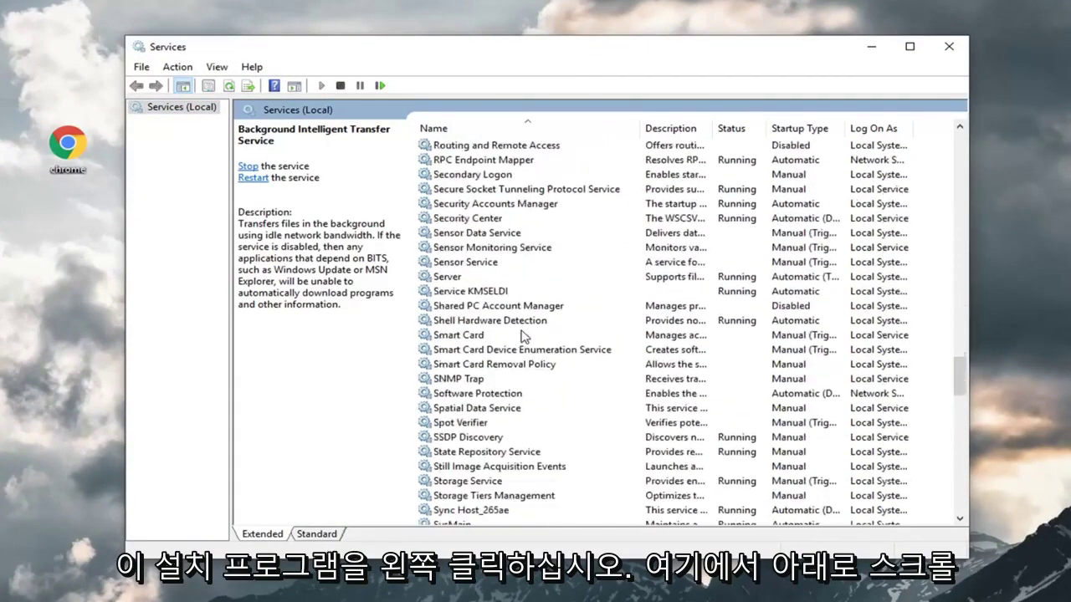
pyautogui.scroll(-18, 510, 402)
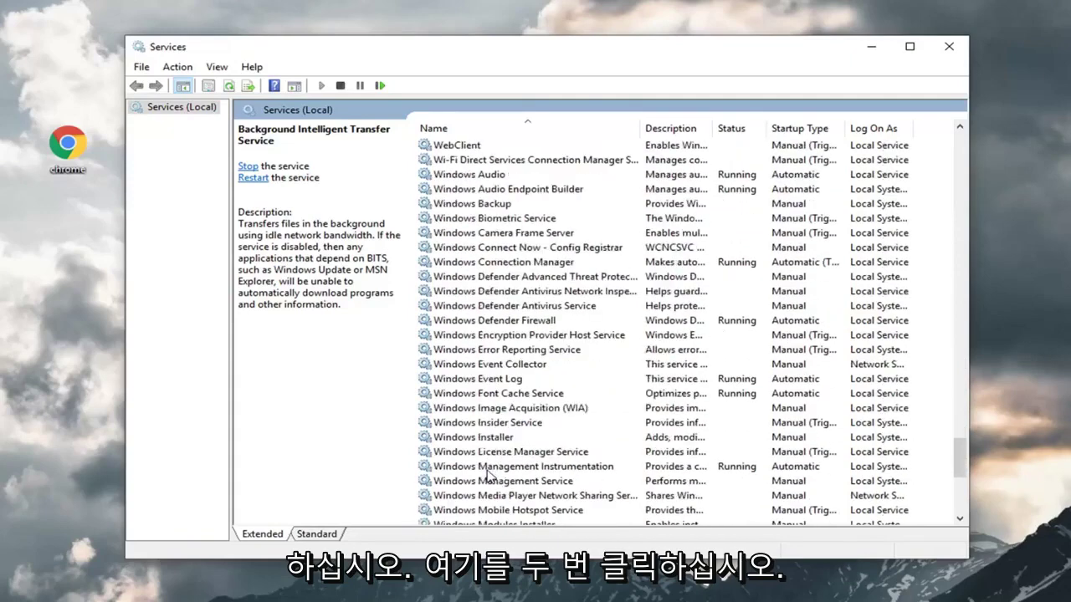
pyautogui.scroll(-1, 489, 483)
pyautogui.click(487, 483)
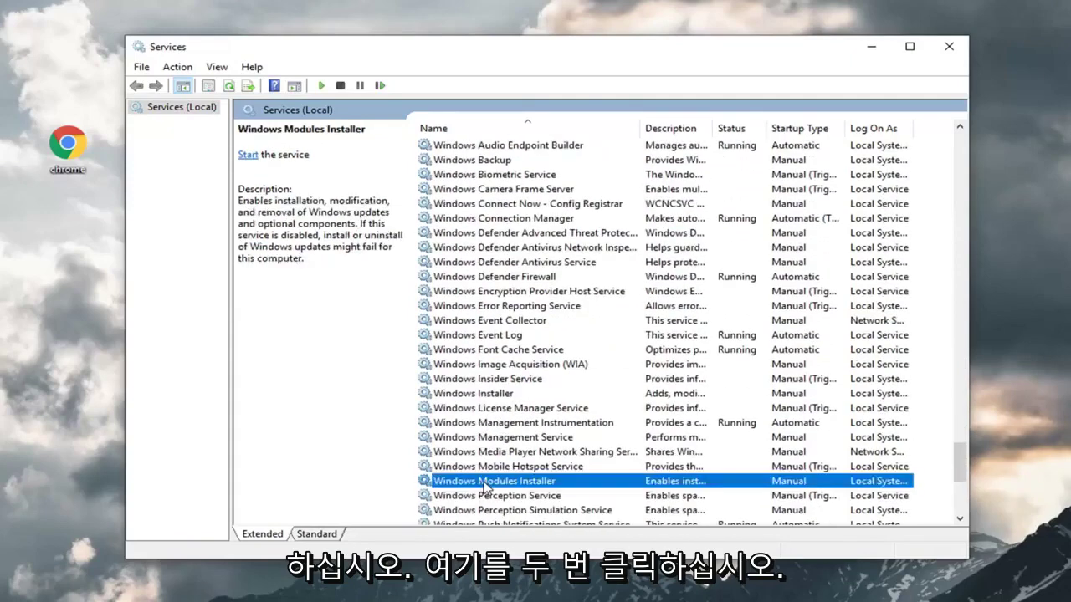
# Set Windows Modules Installer's startup type to Automatic, start the service, and apply the change.
pyautogui.doubleClick(487, 484)
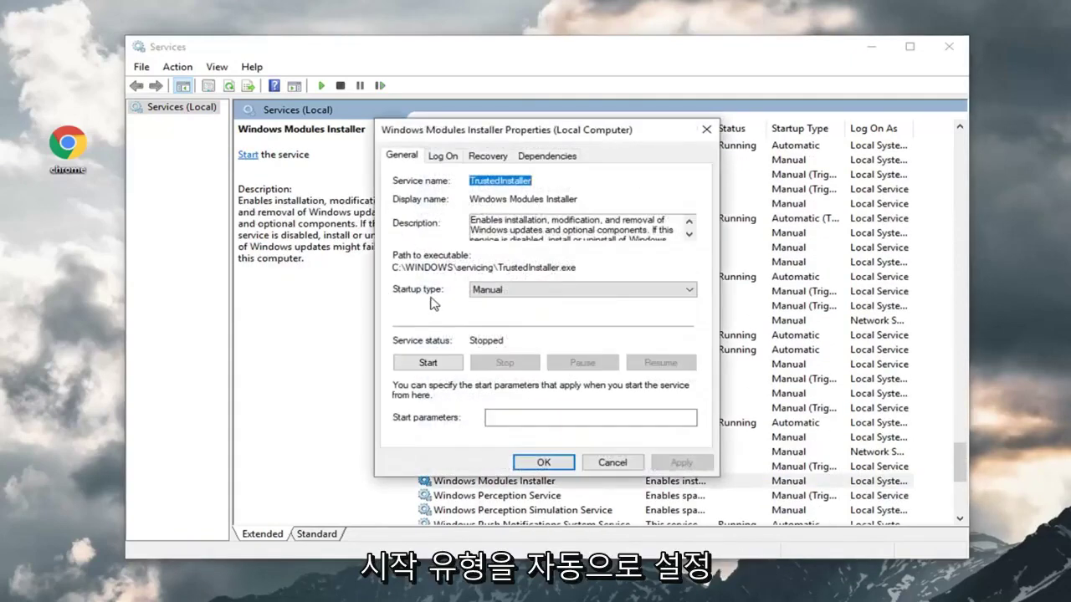
pyautogui.click(522, 293)
pyautogui.click(508, 293)
pyautogui.click(692, 290)
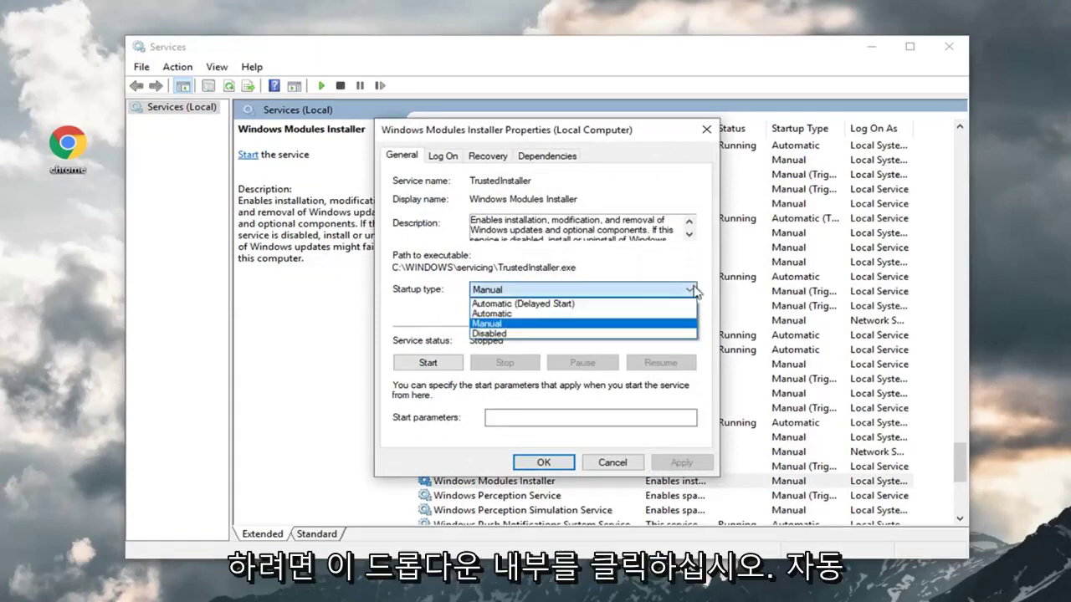
pyautogui.click(501, 314)
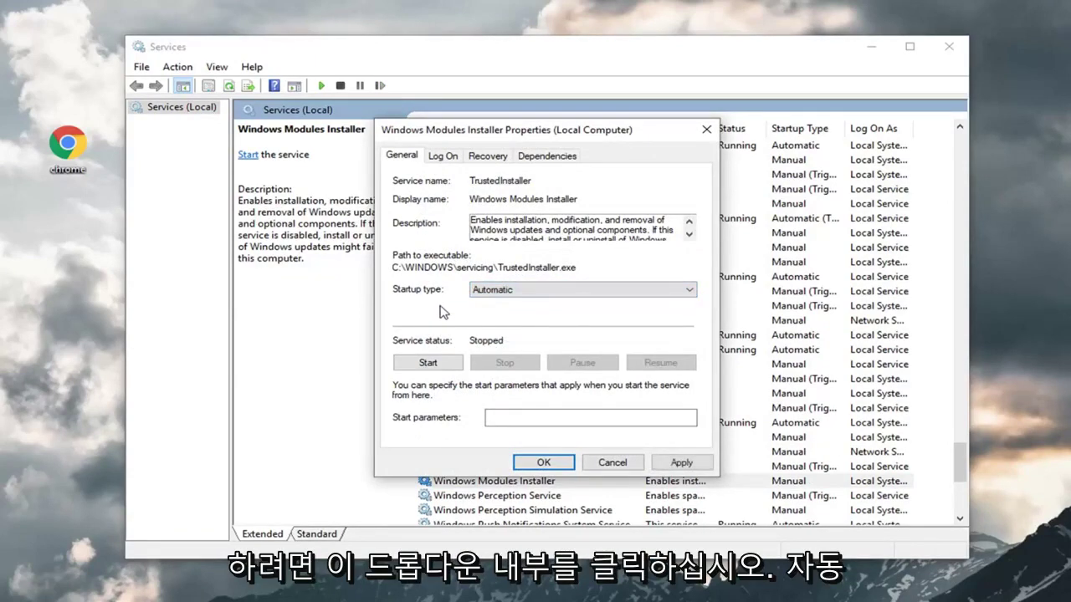
pyautogui.click(417, 367)
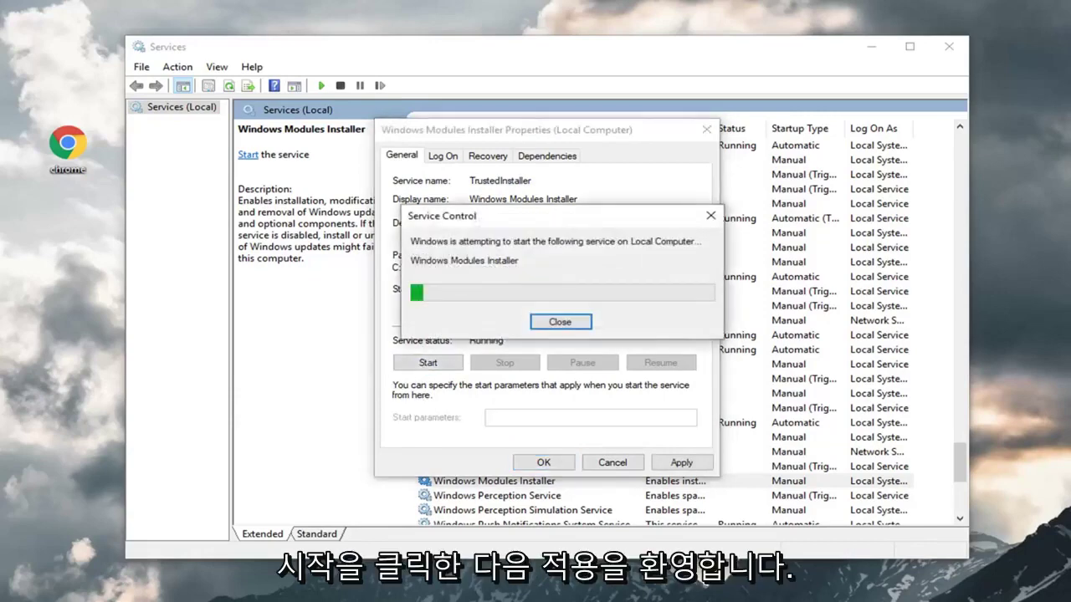
pyautogui.click(680, 462)
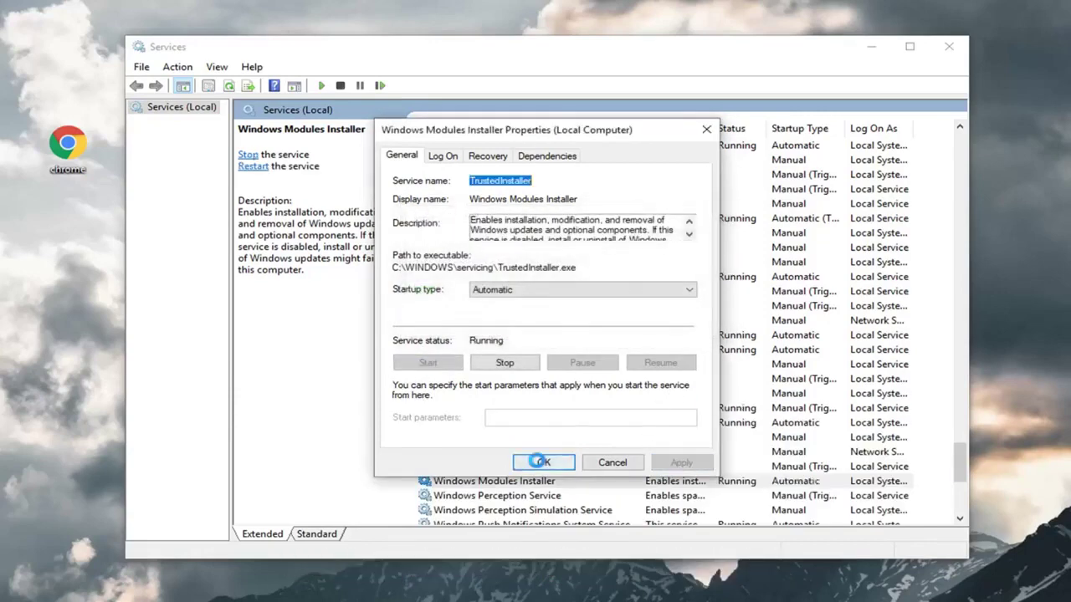
pyautogui.click(540, 462)
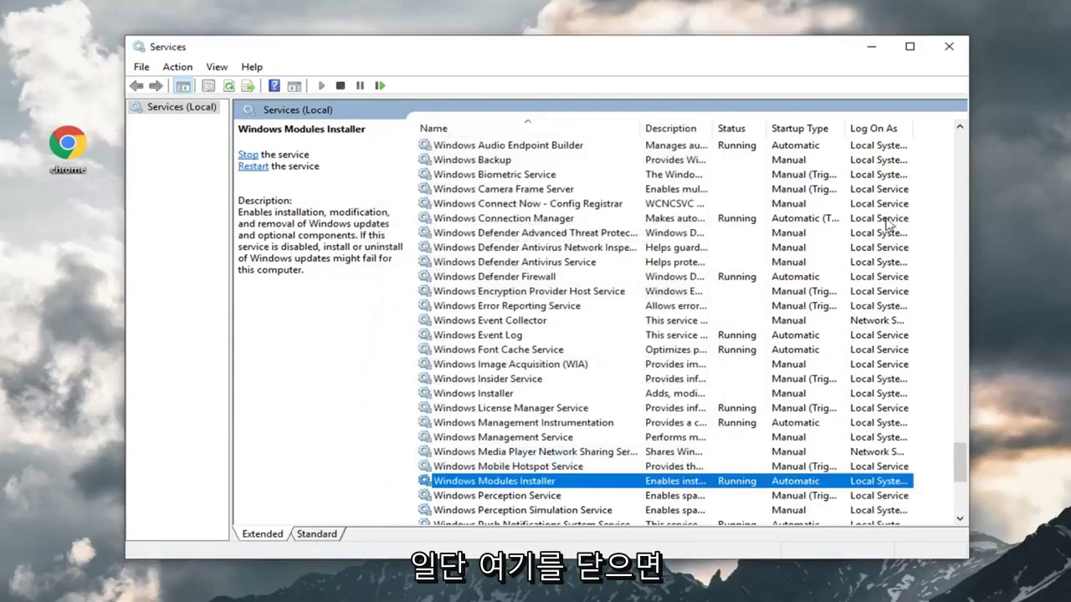
# Close Services and open Command Prompt as administrator from a 'cmd' search, accepting UAC.
pyautogui.click(948, 46)
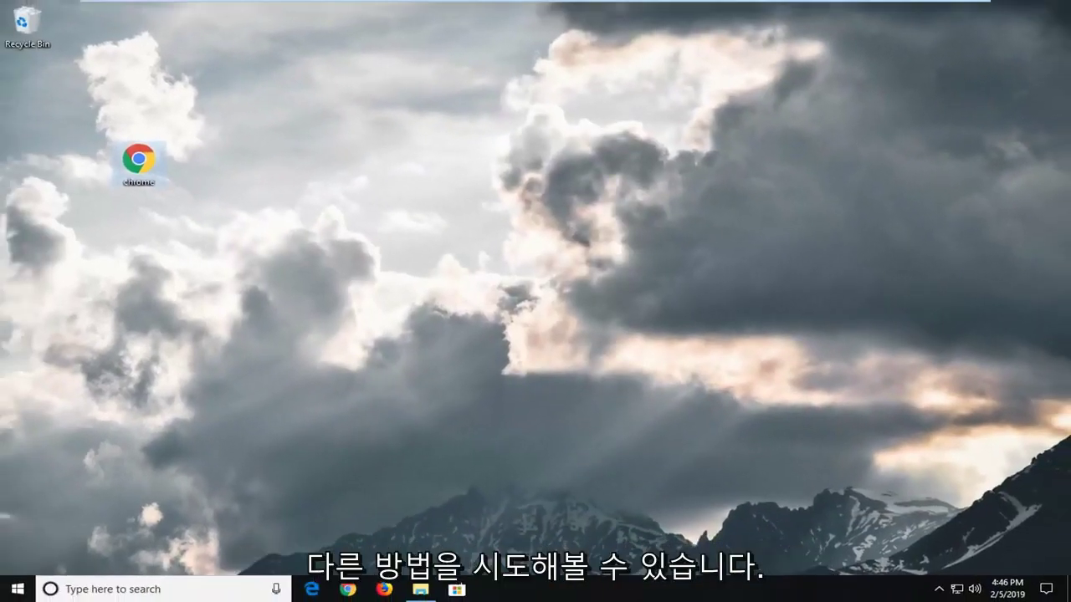
pyautogui.click(22, 589)
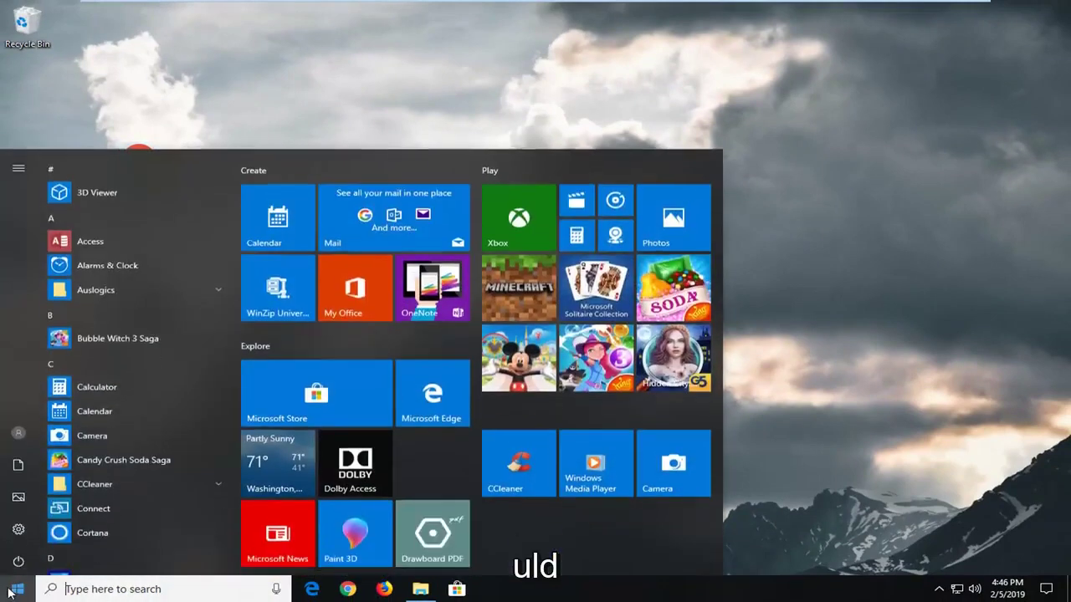
pyautogui.write('cmd')
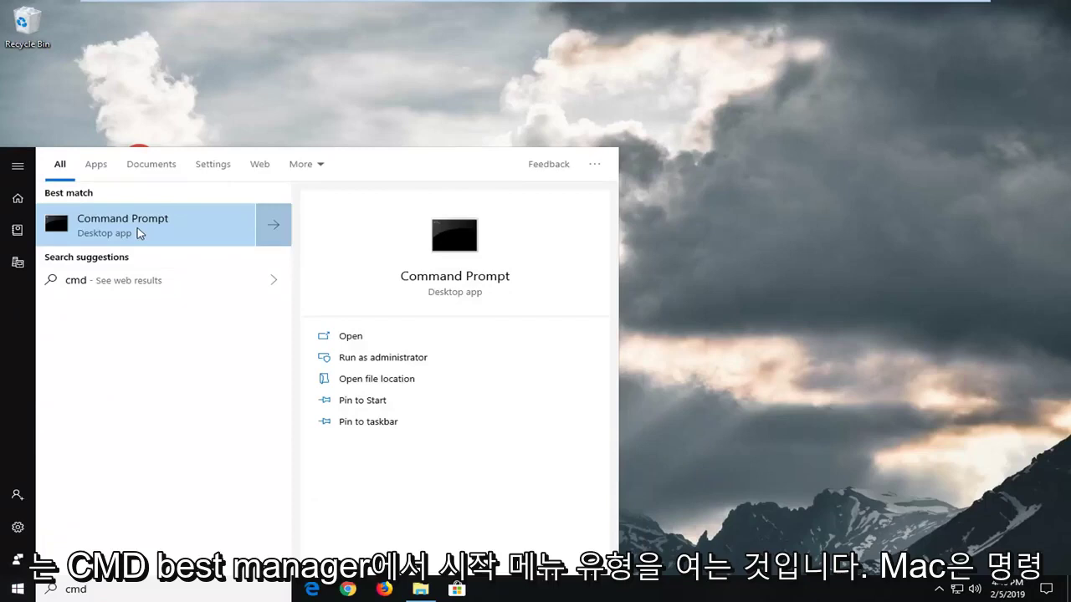
pyautogui.rightClick(137, 229)
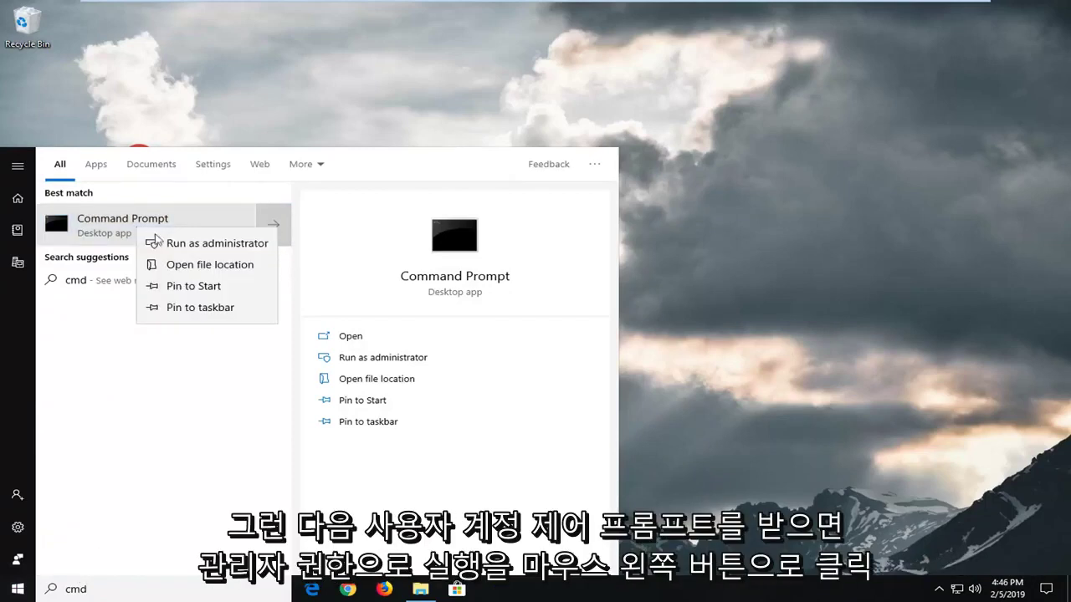
pyautogui.click(172, 242)
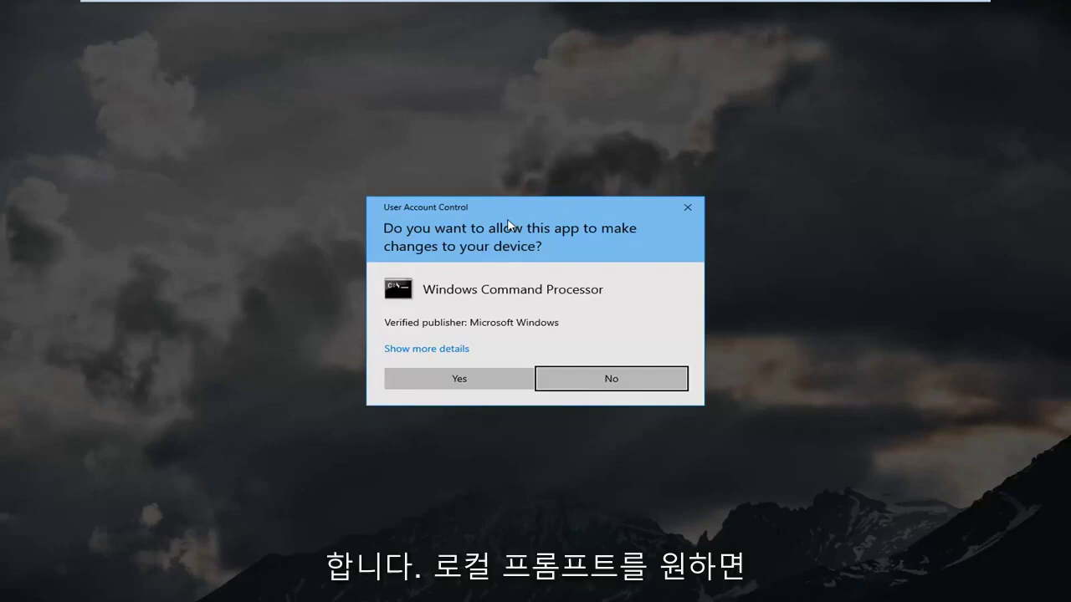
pyautogui.click(471, 378)
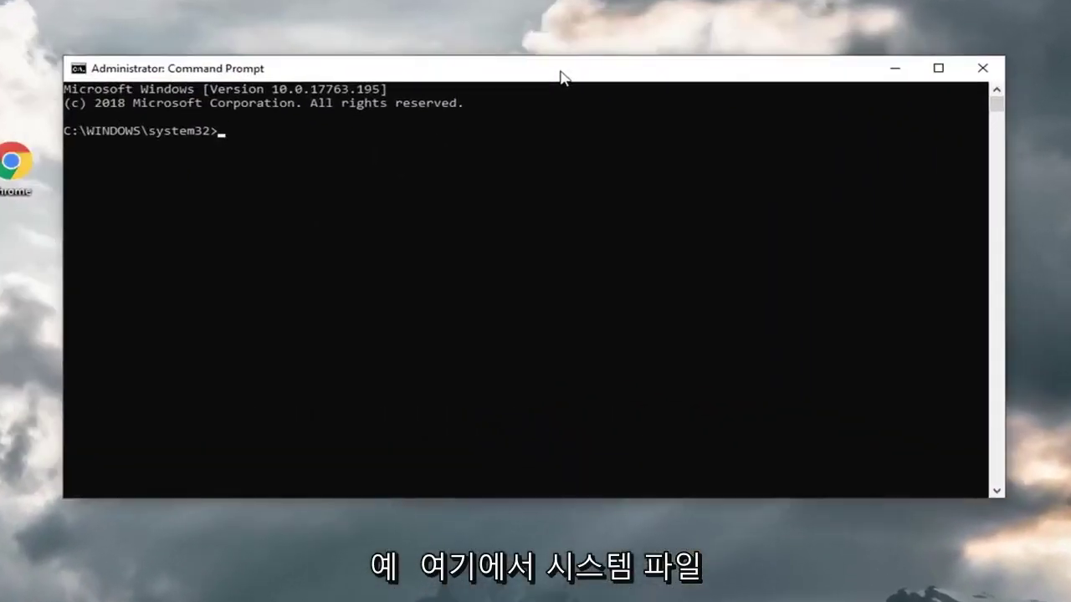
# Enter 'sfc /scannow' at the elevated C:\WINDOWS\system32> prompt.
pyautogui.moveTo(561, 77); pyautogui.dragTo(560, 83)
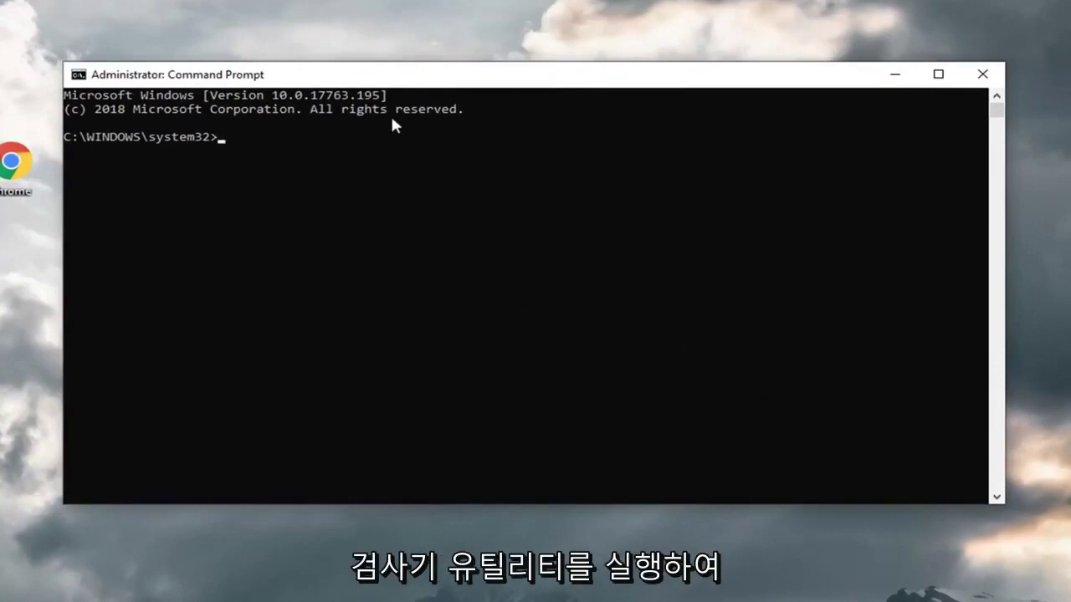
pyautogui.write('sfc ')
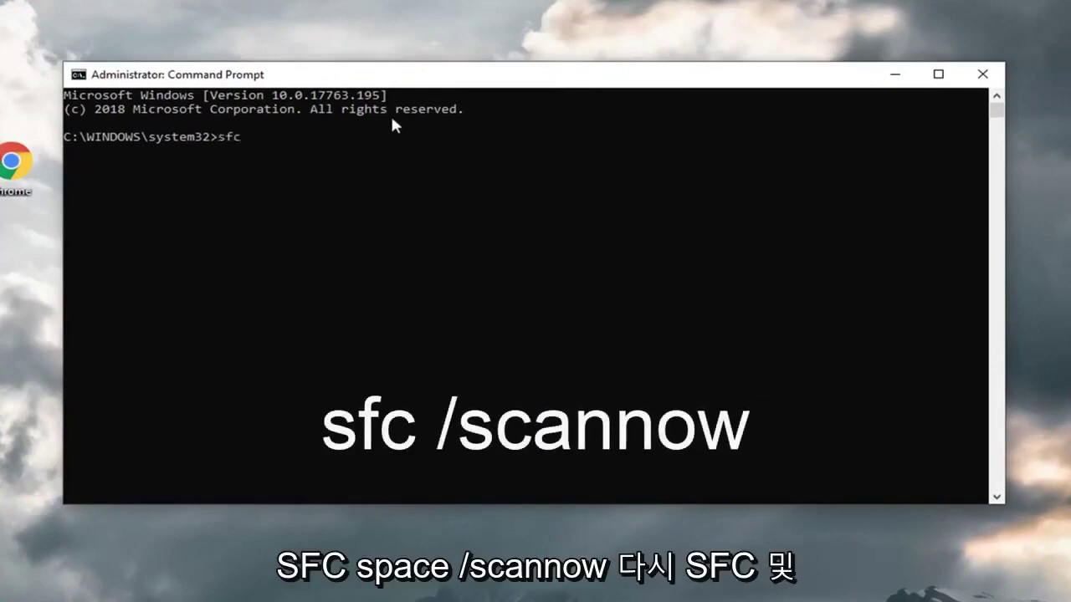
pyautogui.write('/scannow')
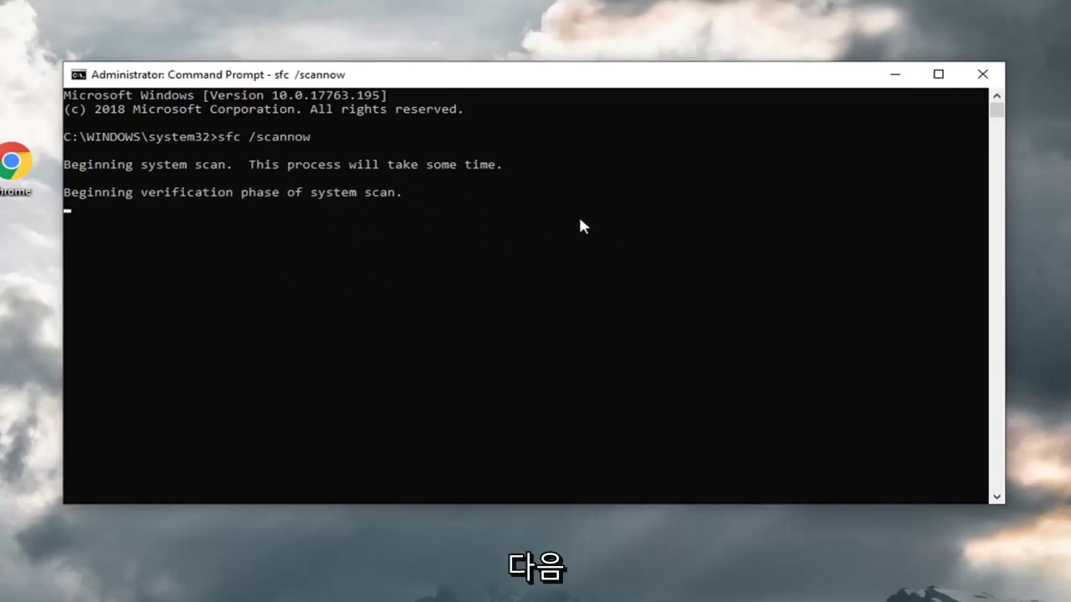
# Minimize the scanning console and open another administrator Command Prompt from a 'cmd' search.
pyautogui.click(894, 76)
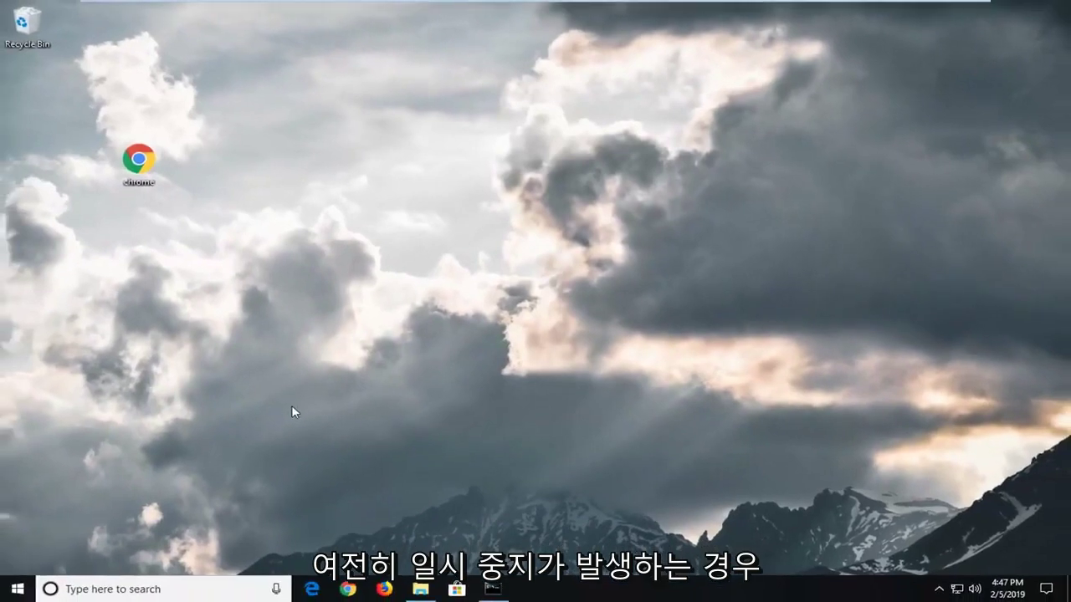
pyautogui.click(12, 594)
pyautogui.write('cm')
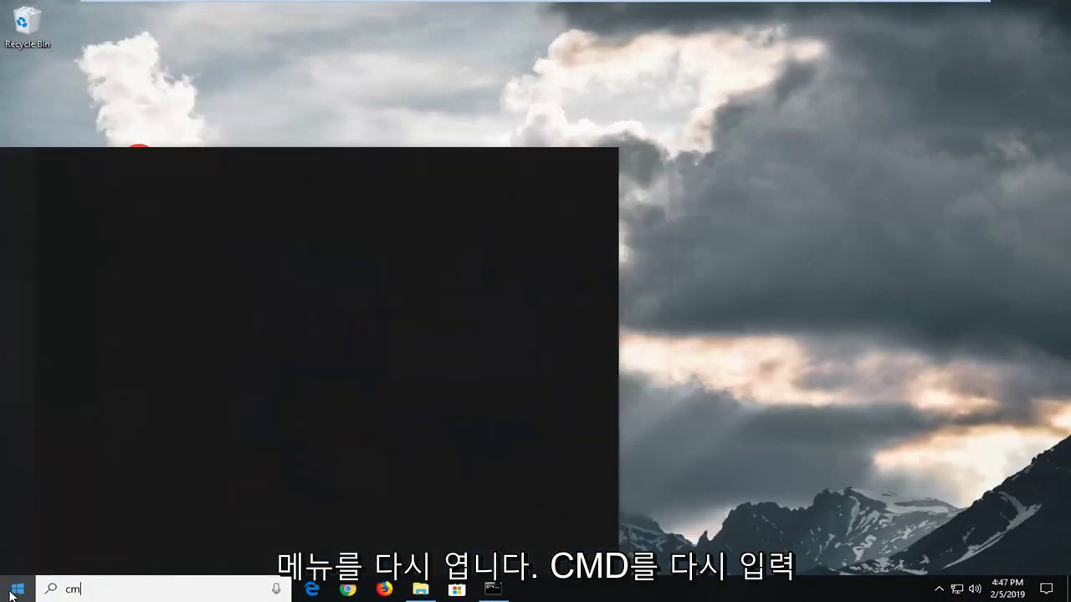
pyautogui.write('d')
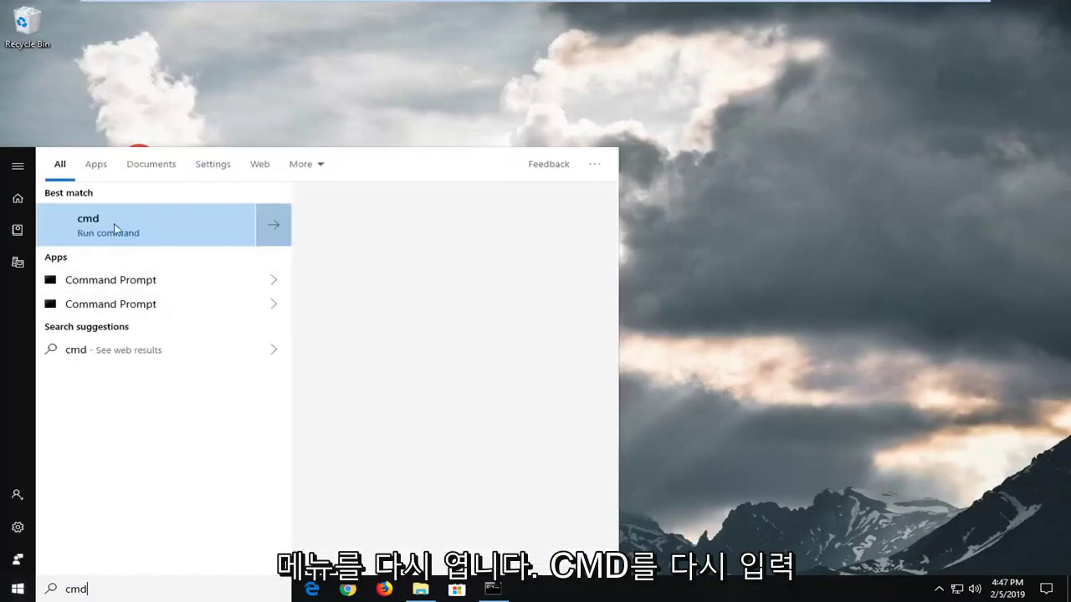
pyautogui.rightClick(95, 233)
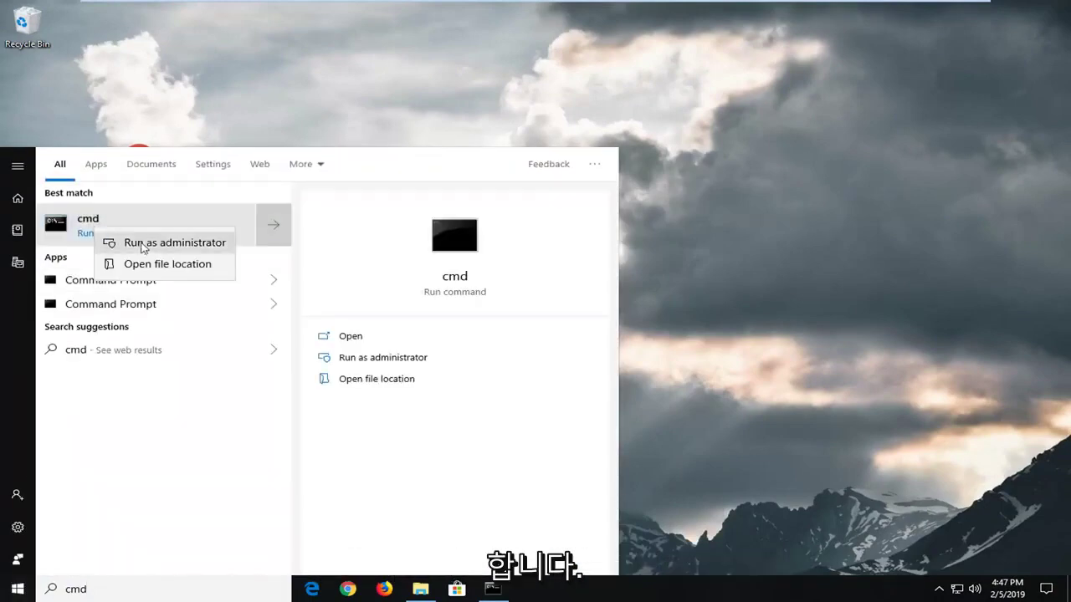
pyautogui.click(144, 244)
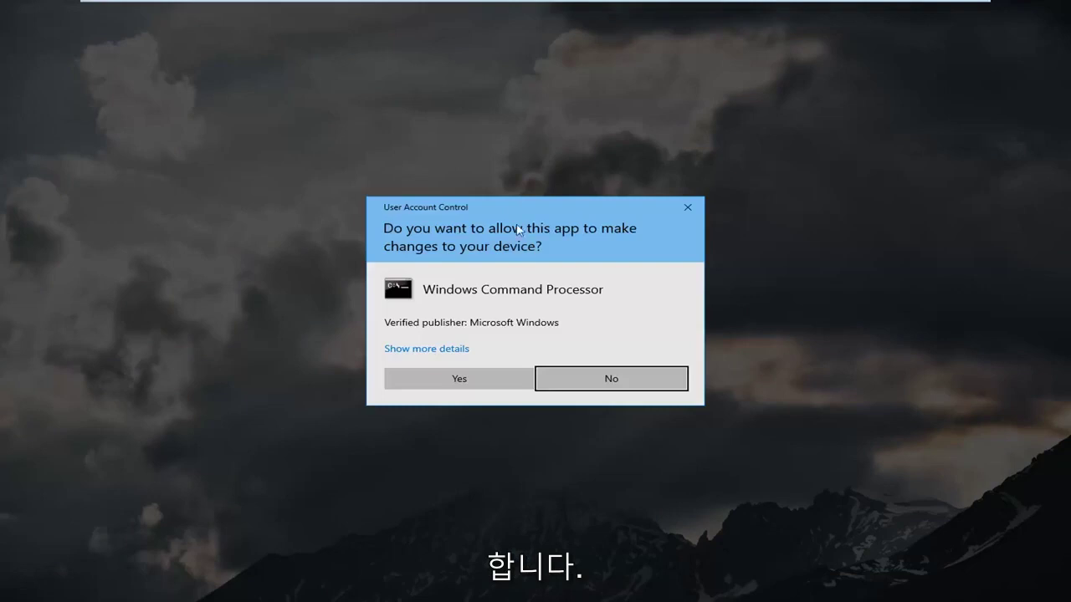
pyautogui.click(474, 377)
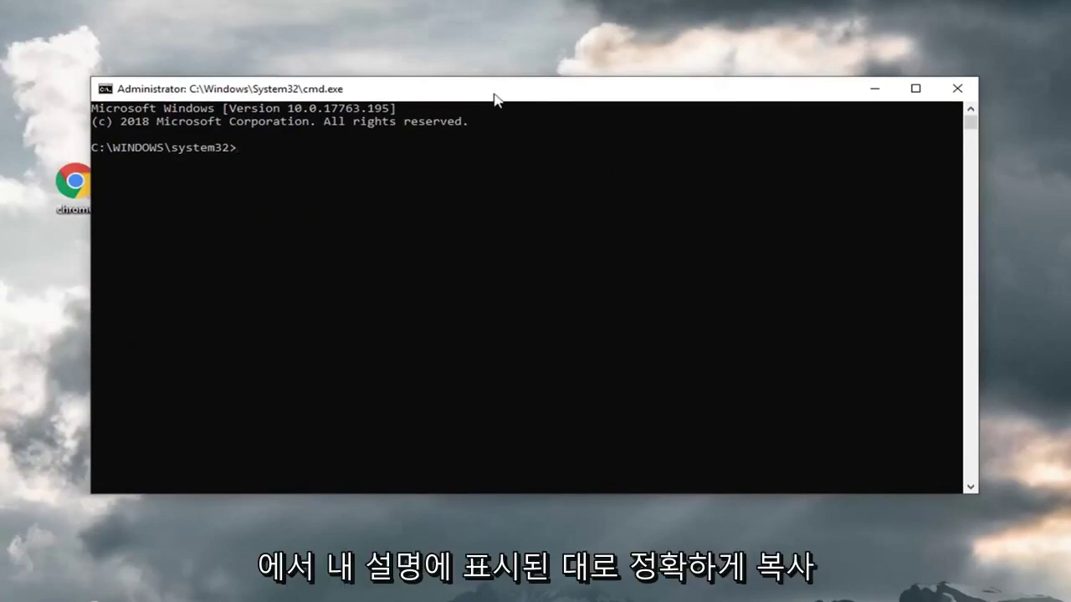
# Paste 'DISM.exe /Online /Cleanup-image /Restorehealth' at the prompt through the title-bar Edit menu.
pyautogui.rightClick(557, 93)
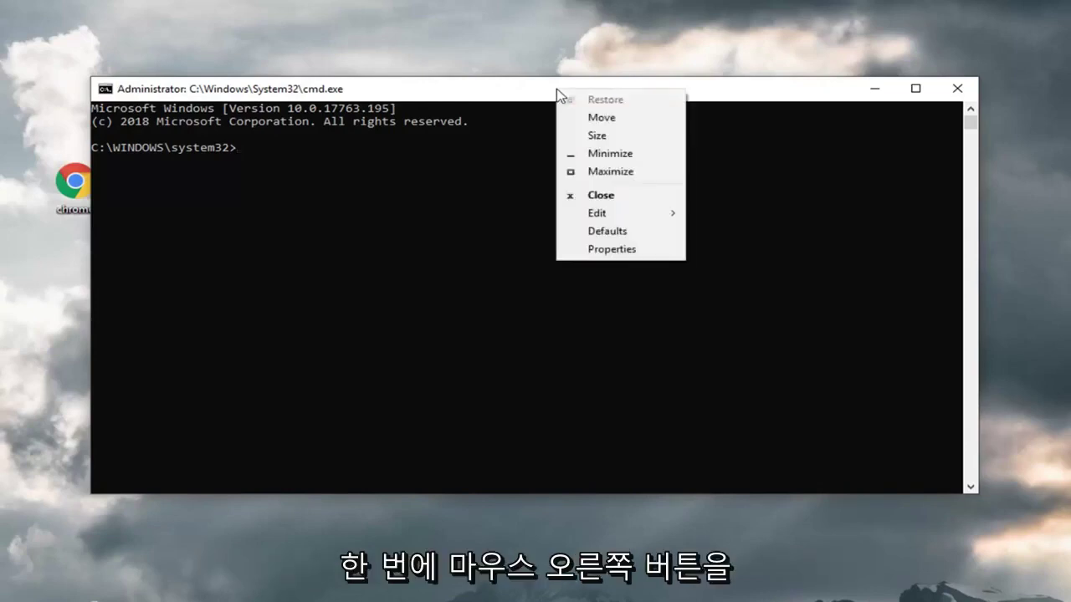
pyautogui.click(598, 213)
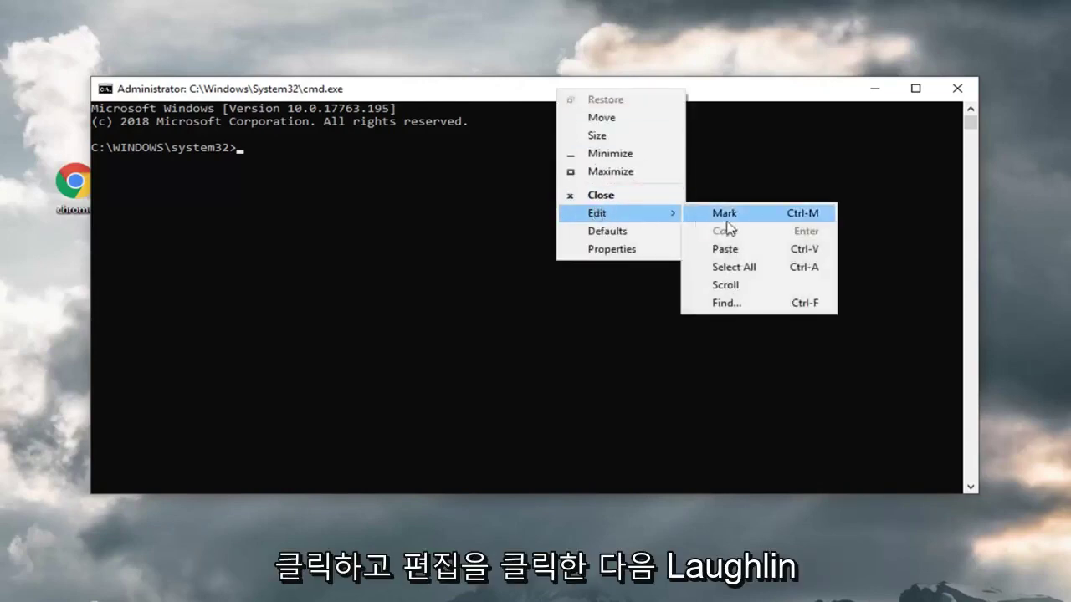
pyautogui.click(724, 250)
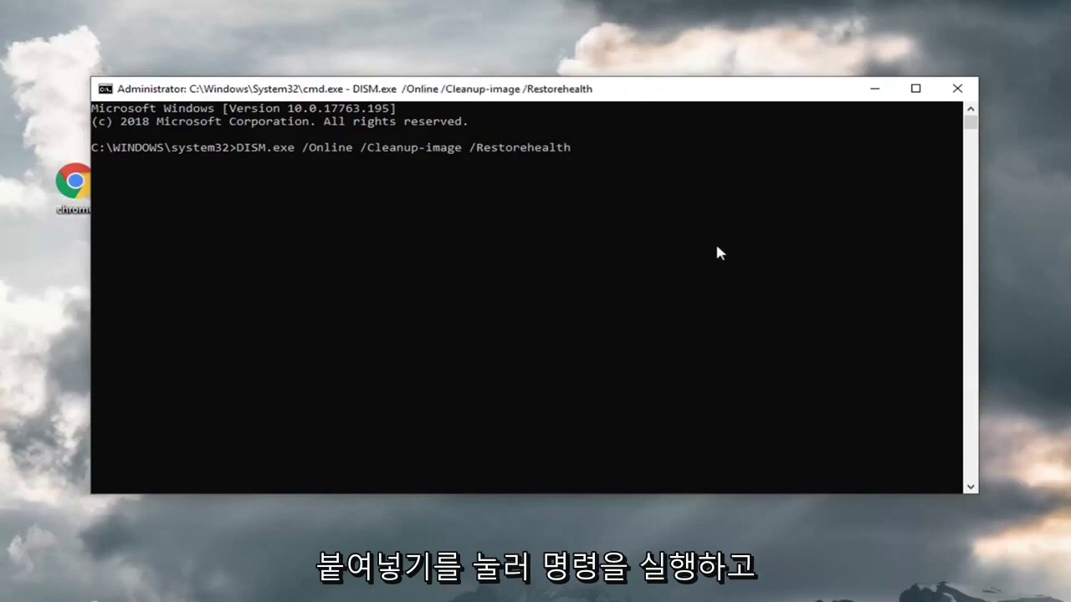